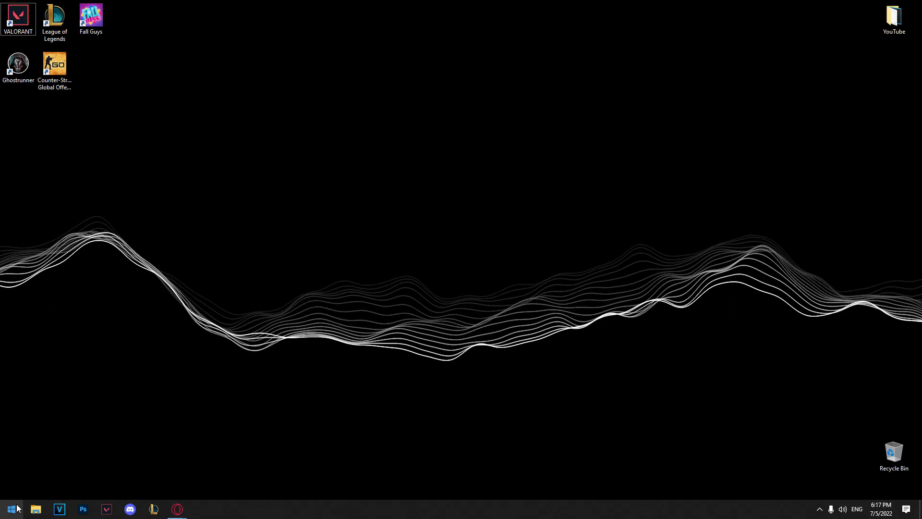
Bring up the Start search to look for Game Mode settings.
left_click(16, 508)
type("gam")
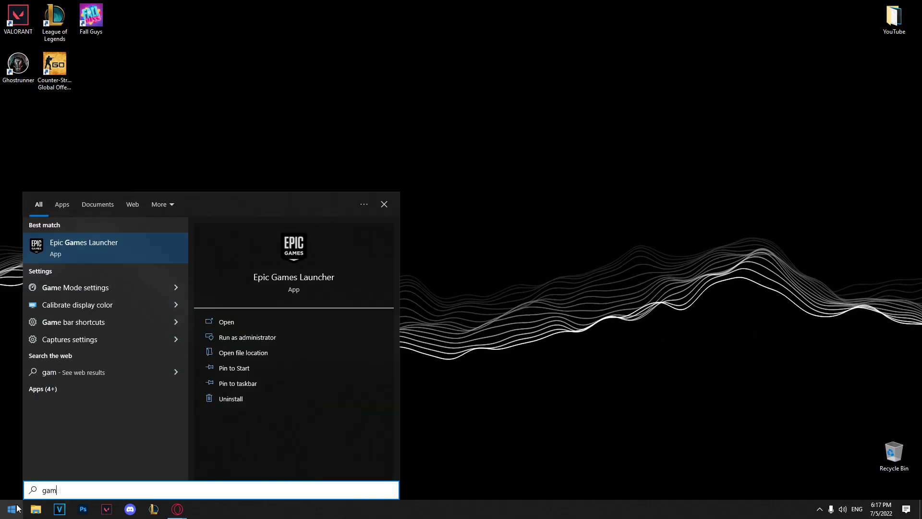
type("e mode settings")
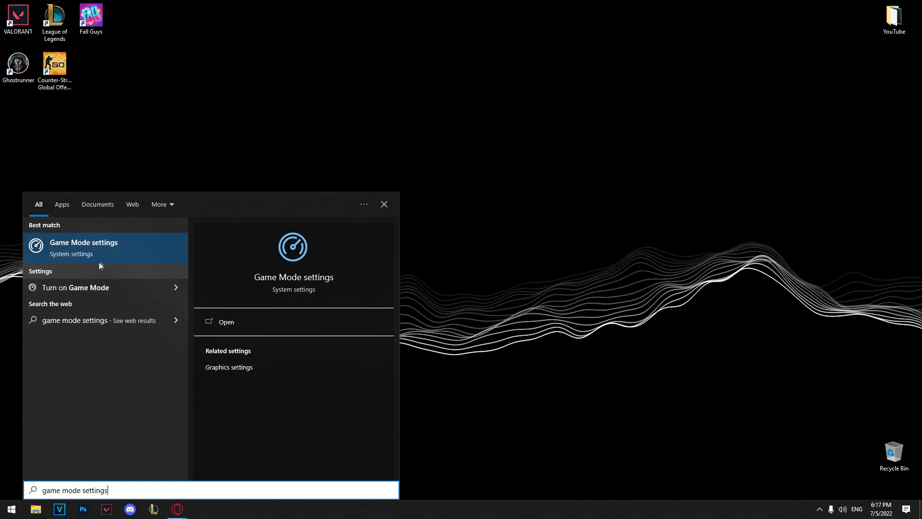
Confirm Game Mode is On in Settings and close it, returning to the desktop.
left_click(102, 253)
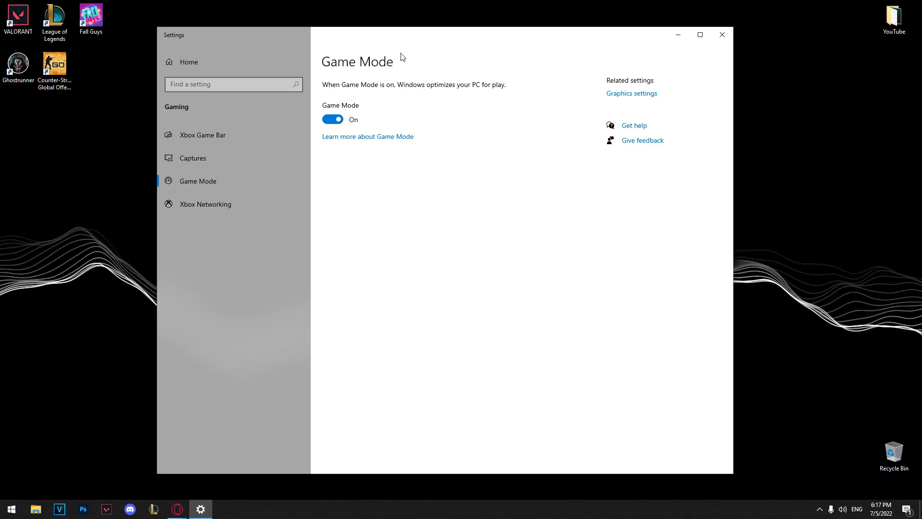
left_click(723, 34)
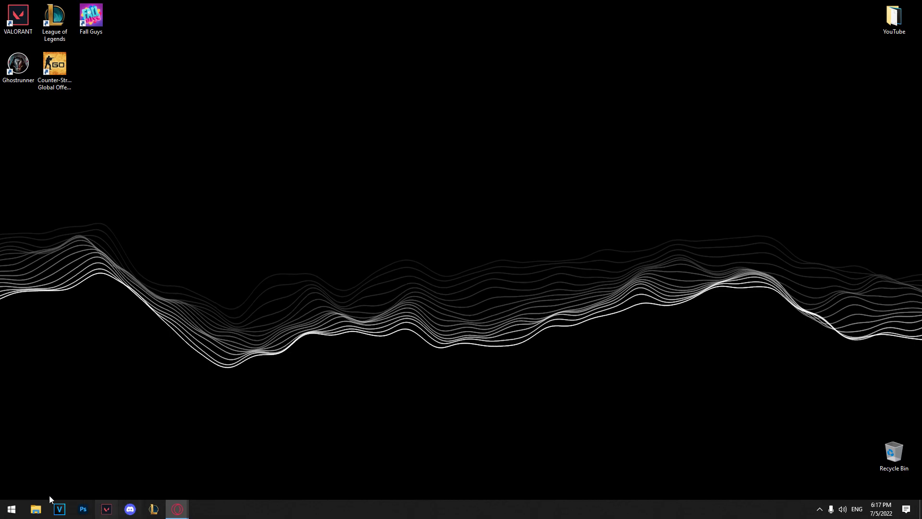
right_click(20, 22)
In VALORANT's Compatibility properties, disable fullscreen optimizations and set high DPI override to Application.
left_click(43, 232)
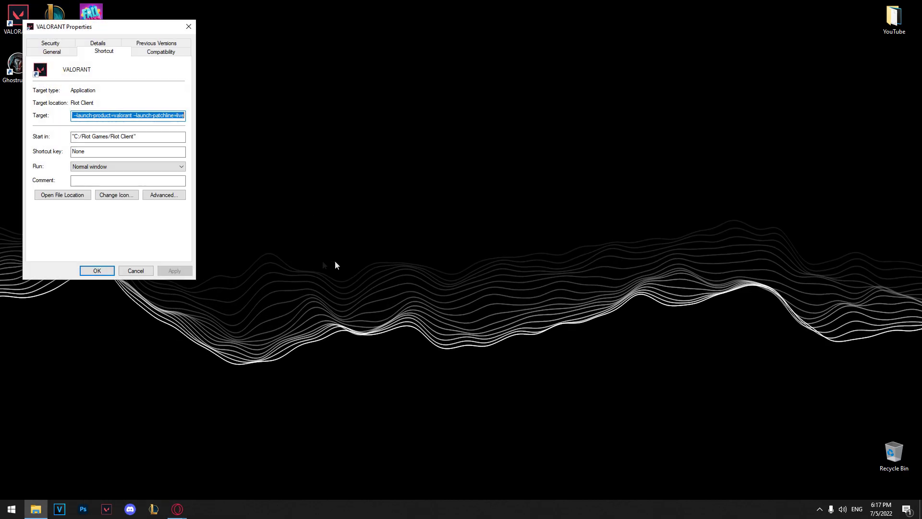
left_click_drag(115, 28, 460, 119)
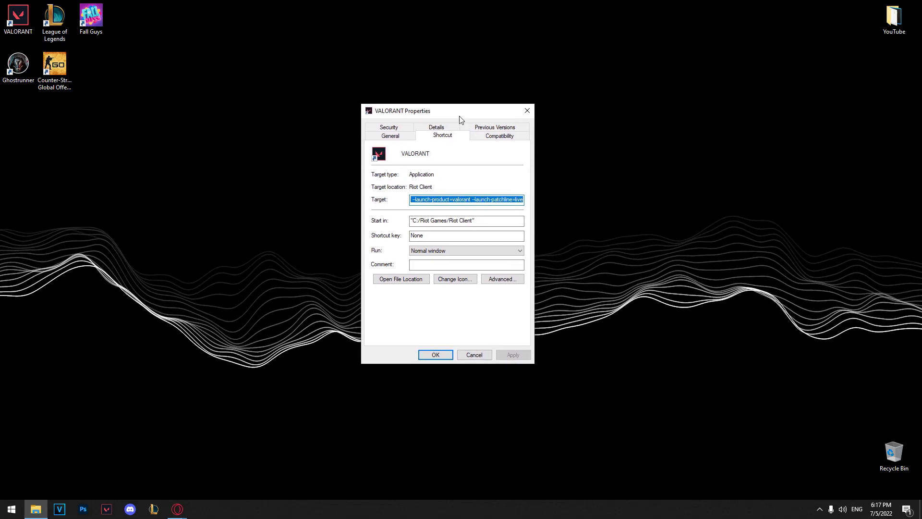
left_click(498, 136)
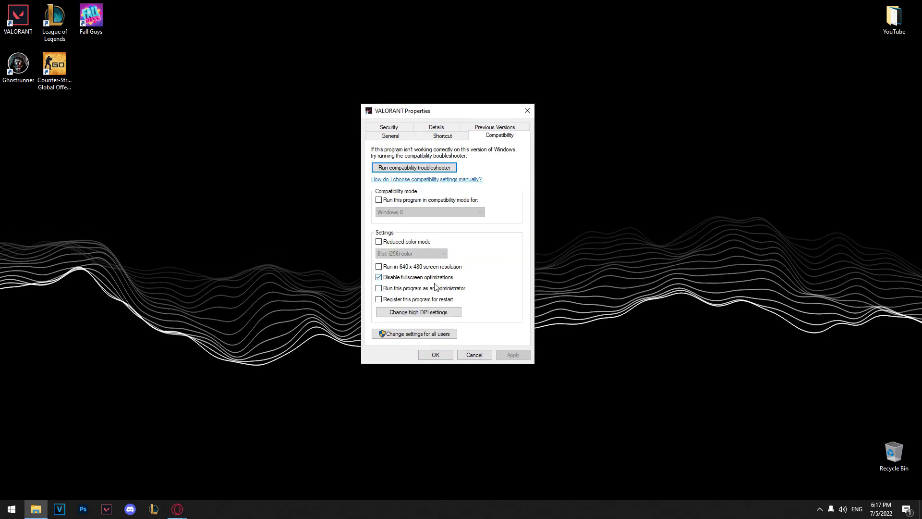
left_click(416, 313)
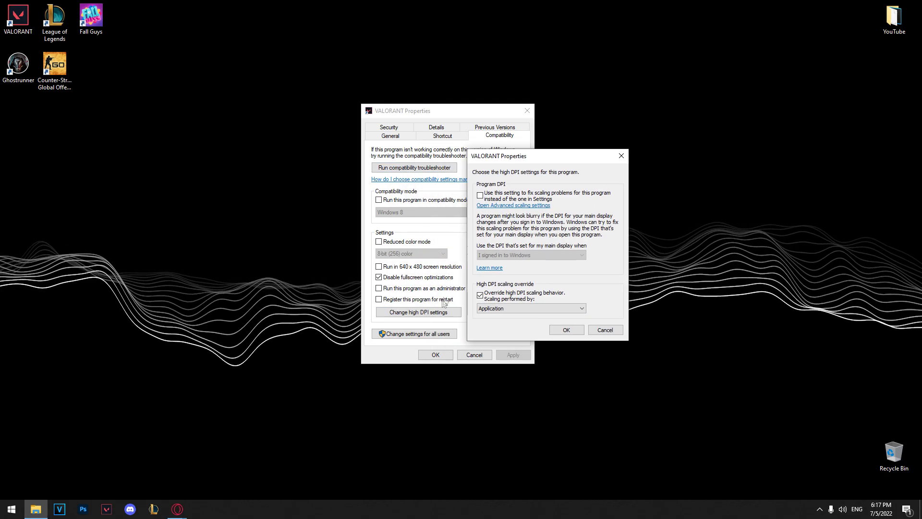
left_click_drag(497, 160, 452, 161)
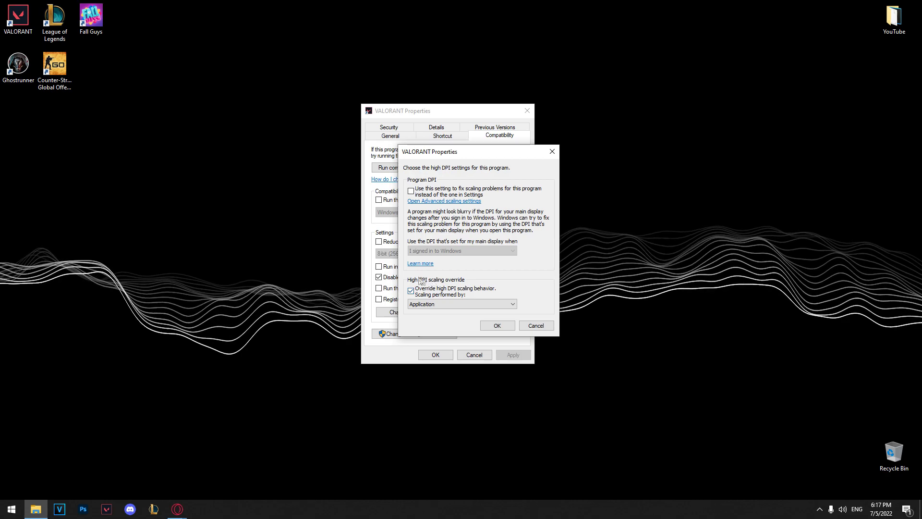
left_click(497, 325)
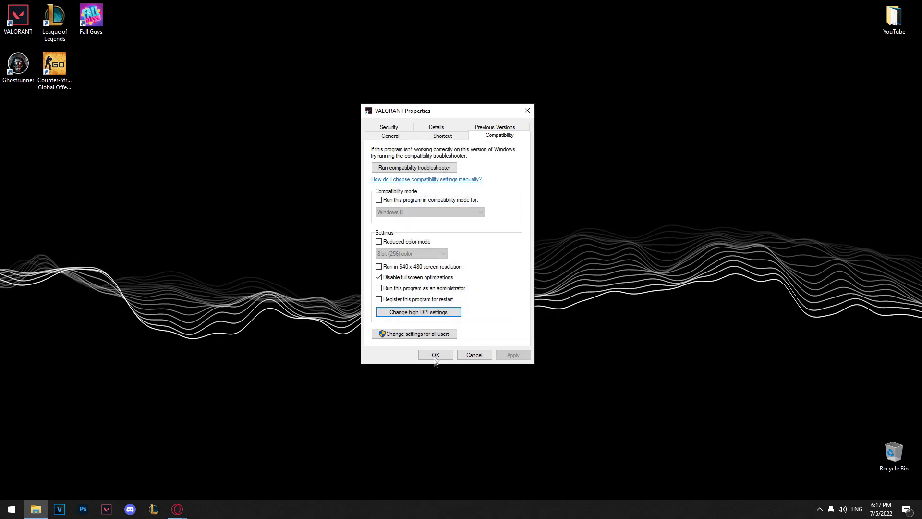
left_click(436, 355)
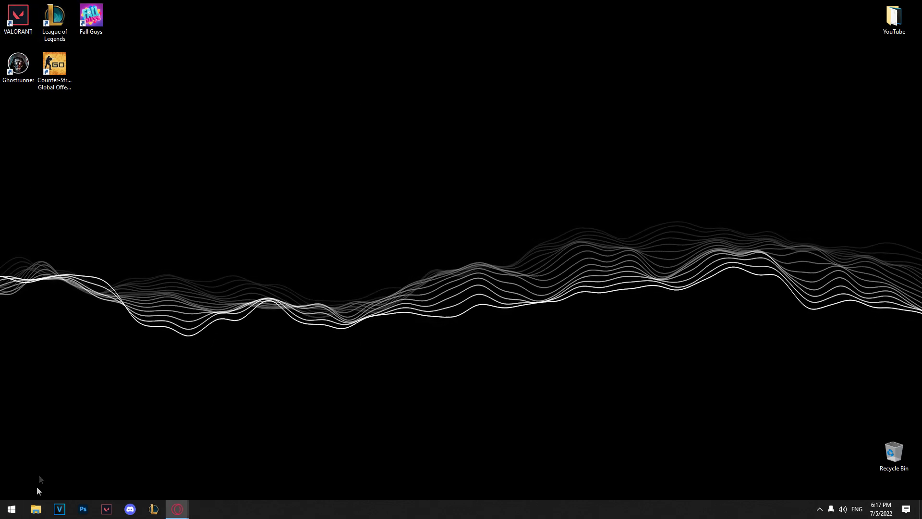
Find Graphics settings from Start and browse for a program to add.
left_click(11, 509)
type("ga")
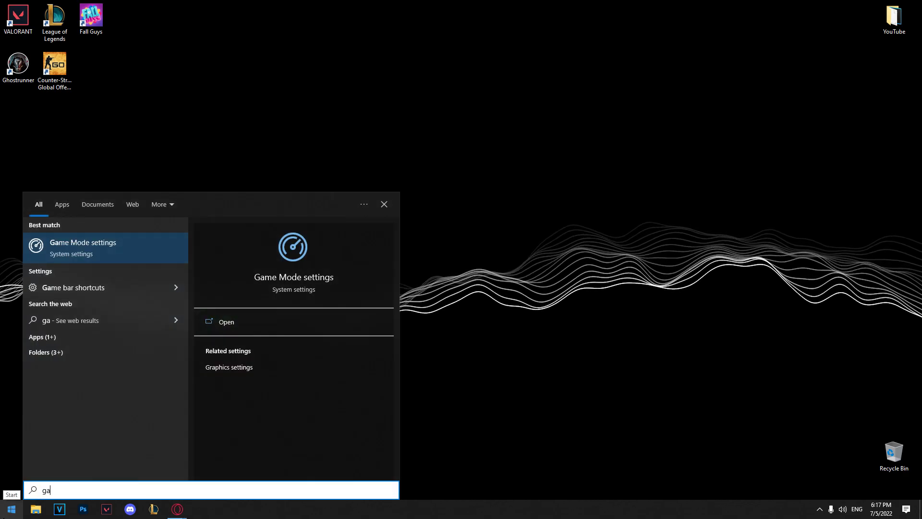
type("me")
key("BackSpace")
key("BackSpace")
key("BackSpace")
key("BackSpace")
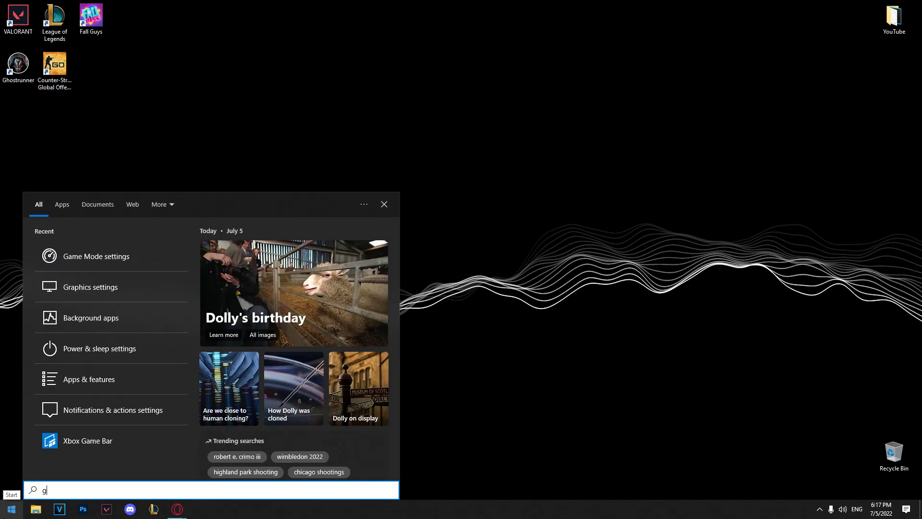
type("grap")
left_click(94, 249)
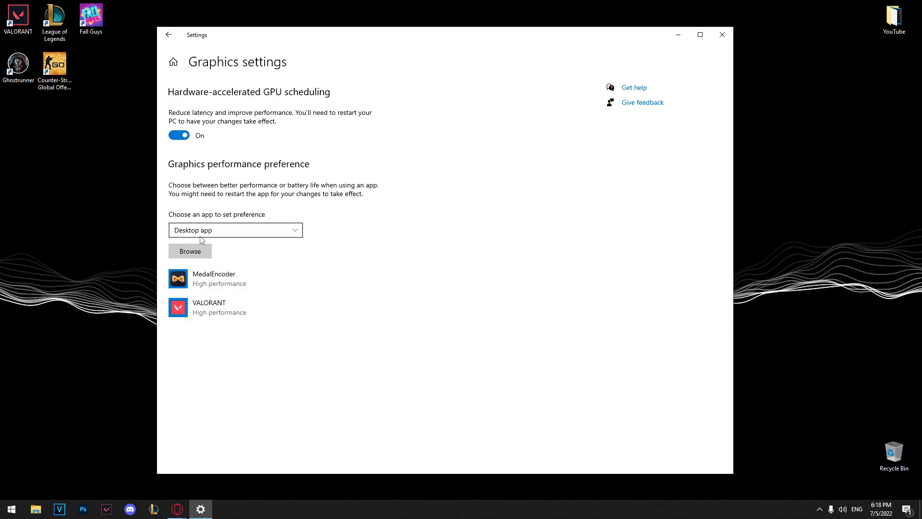
left_click(192, 255)
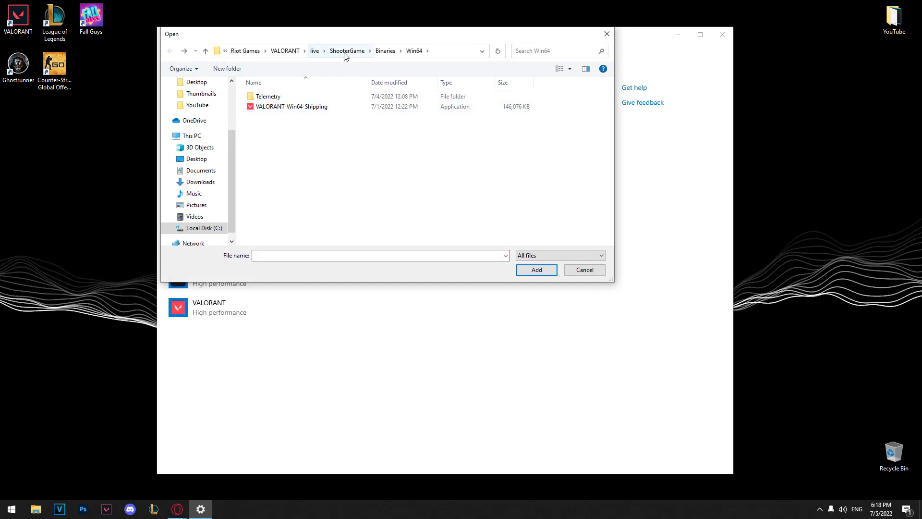
Add VALORANT-Win64-Shipping from live\ShooterGame\Binaries\Win64 at High performance, then close Settings.
left_click(319, 51)
double_click(278, 107)
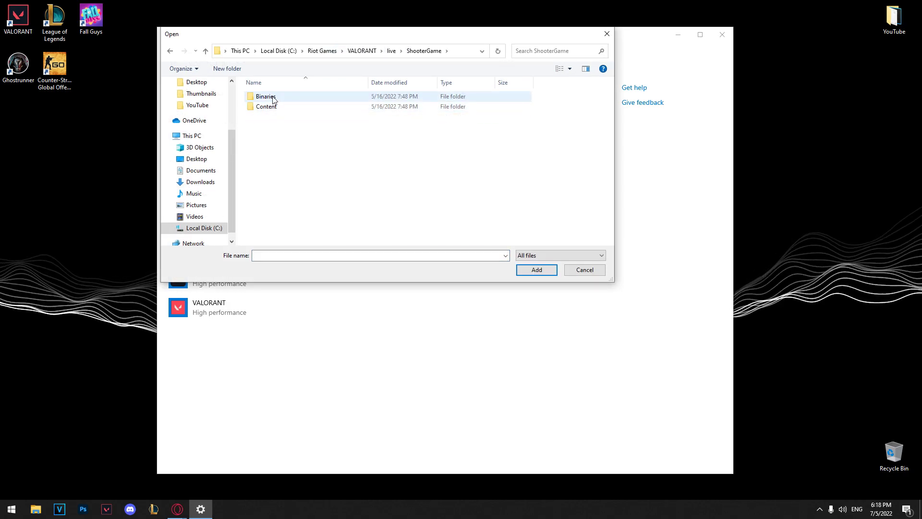
double_click(276, 98)
double_click(270, 100)
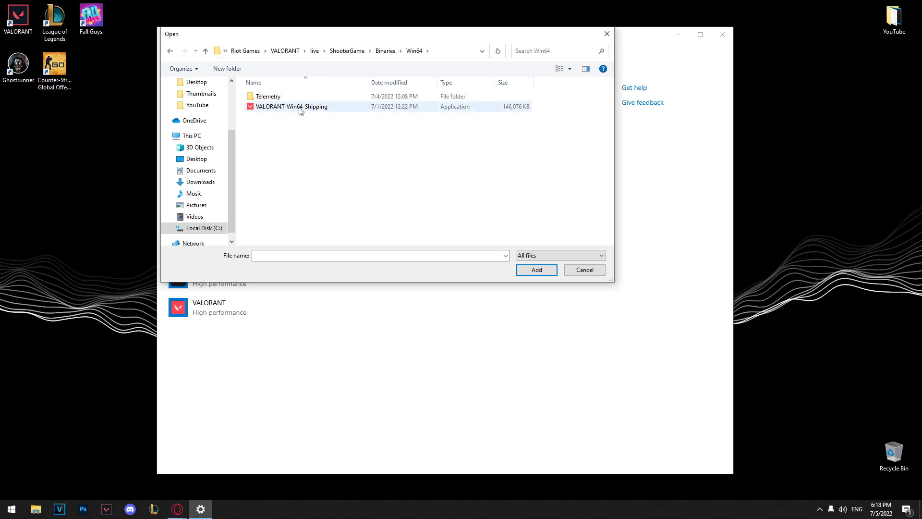
double_click(300, 108)
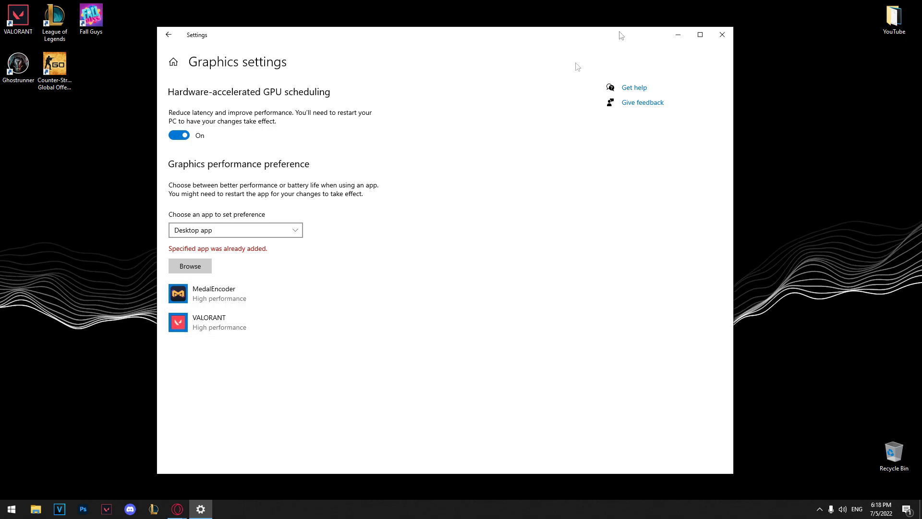
left_click(726, 40)
In NVIDIA Control Panel's image settings with preview, choose 'Use my preference emphasizing' Performance.
right_click(358, 222)
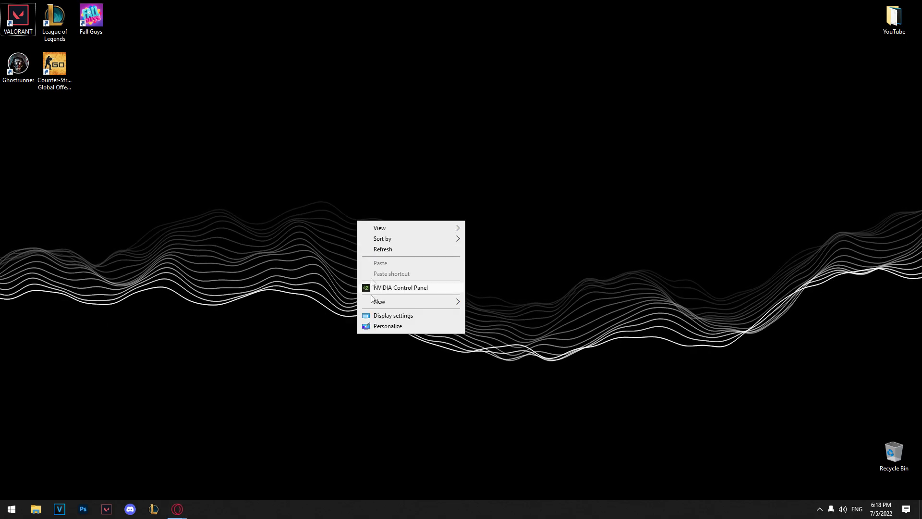
left_click(398, 289)
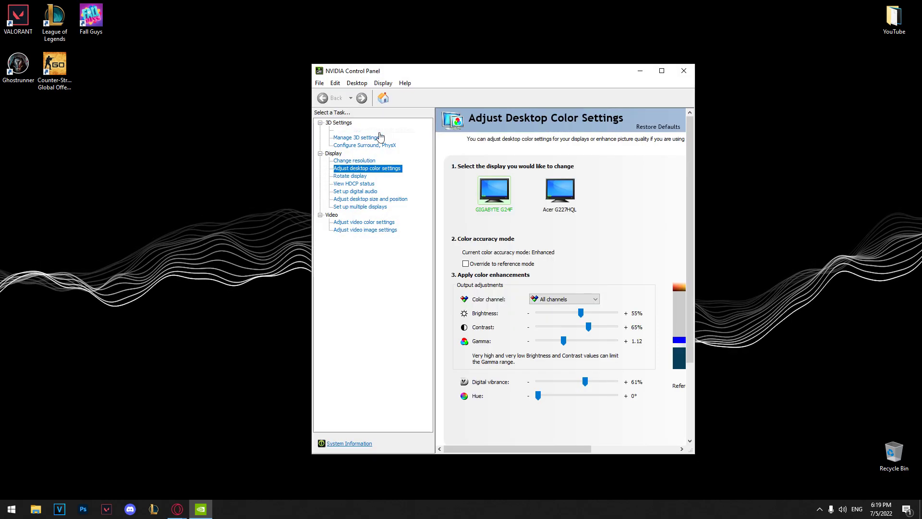
left_click(381, 129)
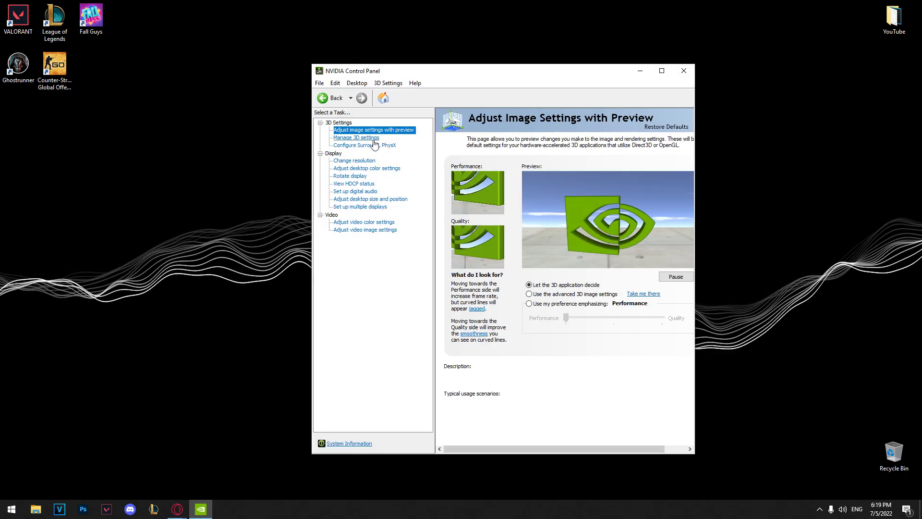
mouse_move(570, 303)
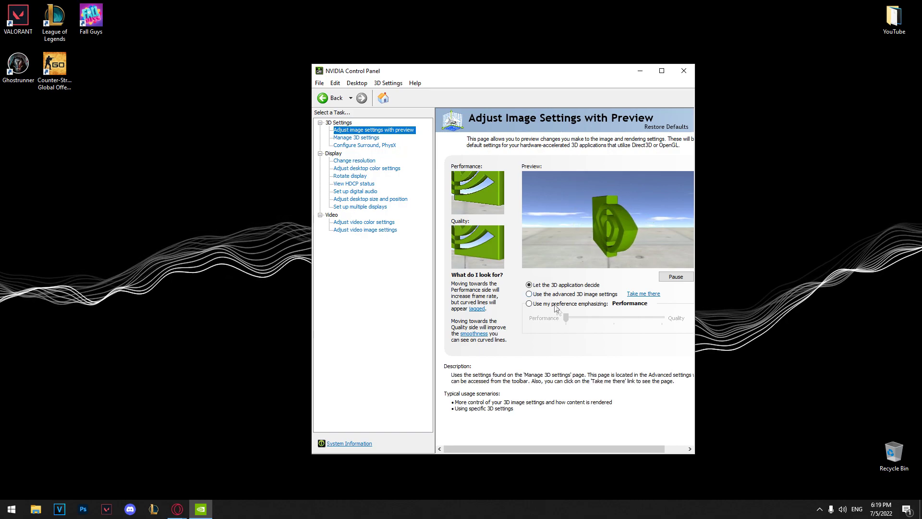
left_click(541, 309)
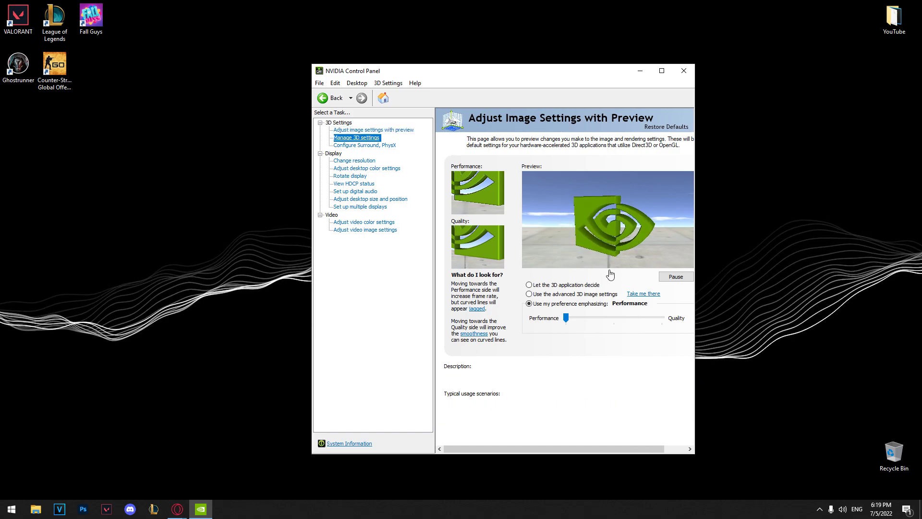
left_click(643, 293)
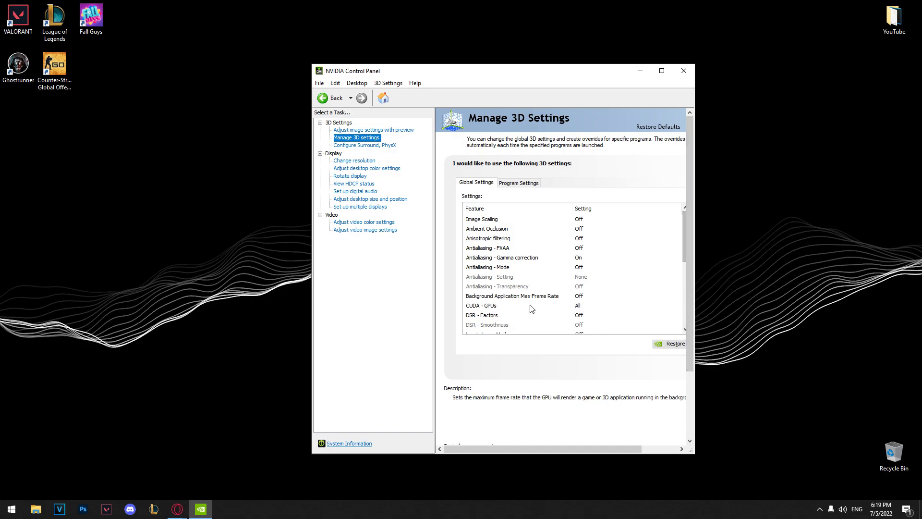
left_click_drag(699, 269, 740, 253)
mouse_move(685, 238)
left_mouse_down()
mouse_move(683, 304)
mouse_move(684, 293)
left_mouse_up()
Set Power management mode to Prefer maximum performance and close NVIDIA Control Panel.
left_click(606, 257)
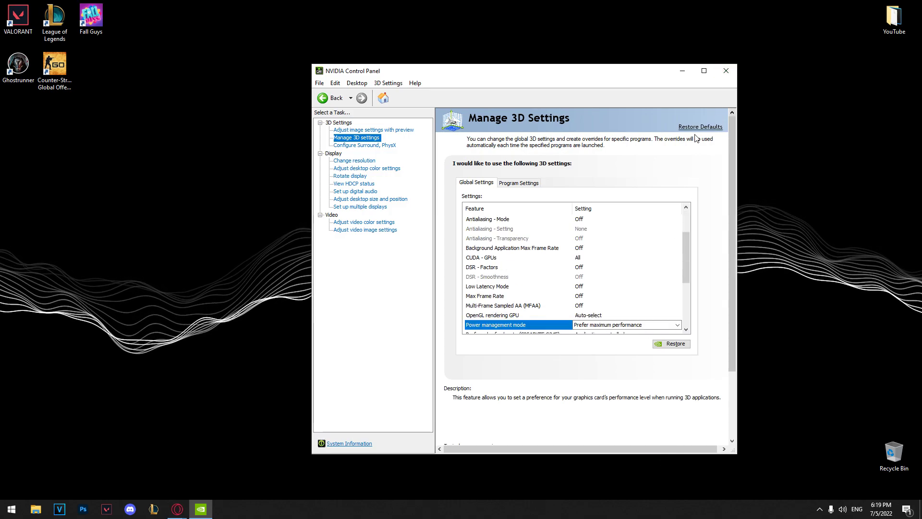
left_click_drag(685, 267, 691, 309)
left_click(726, 71)
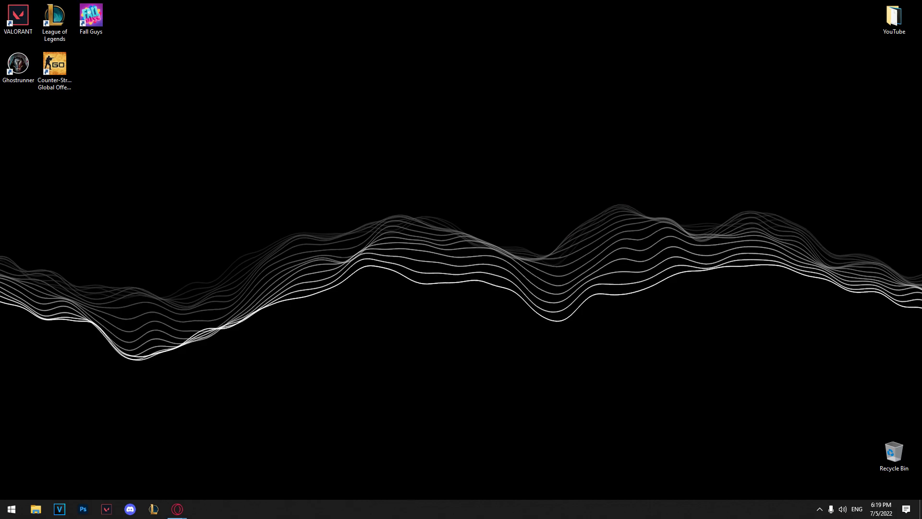
right_click(406, 509)
Review Task Manager's Startup apps, toggling Opera GX Browser Assistant off and back on, then close it.
left_click(450, 467)
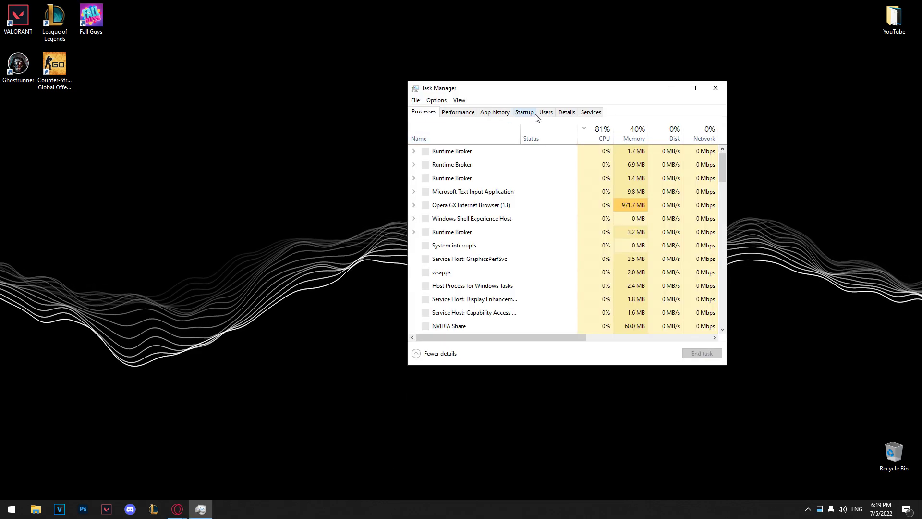
left_click(524, 112)
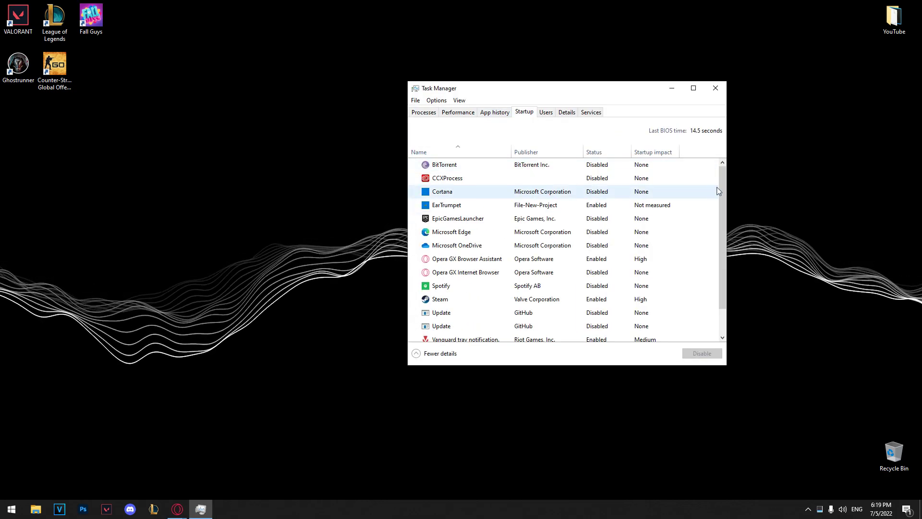
left_click_drag(726, 219, 720, 268)
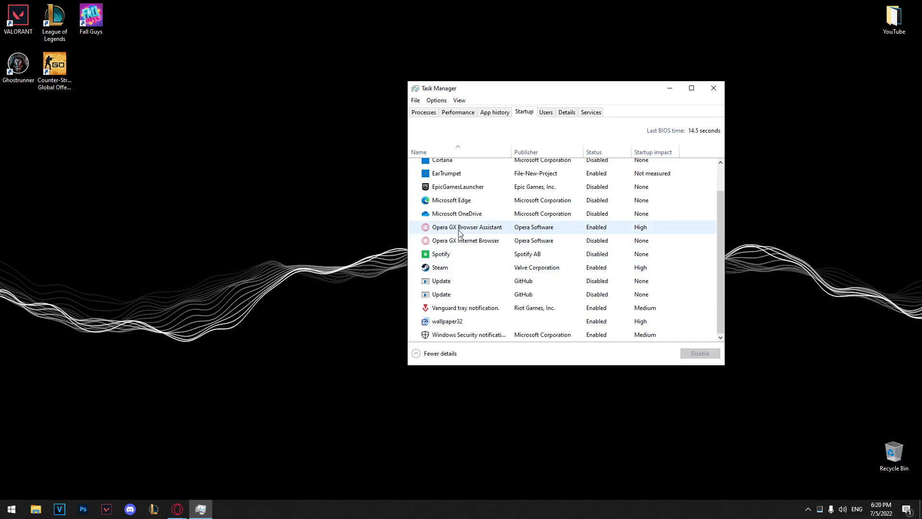
right_click(550, 232)
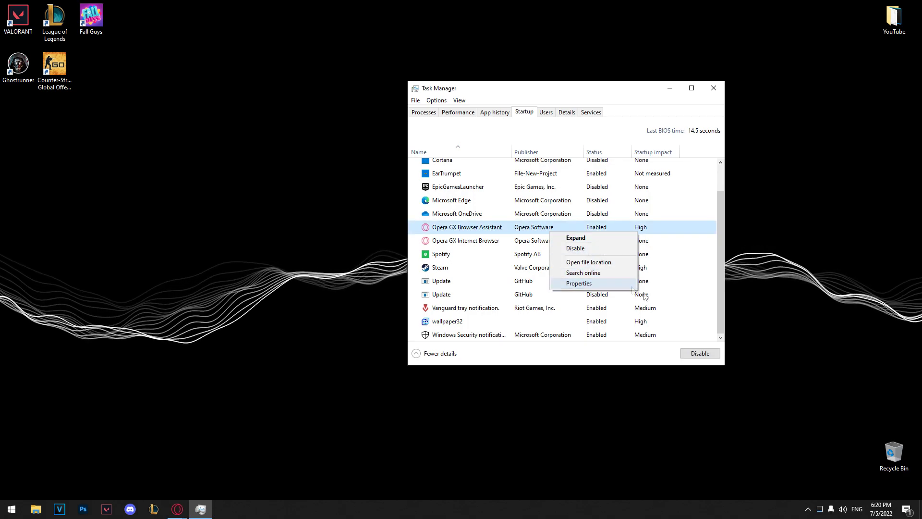
left_click(699, 353)
left_click(700, 353)
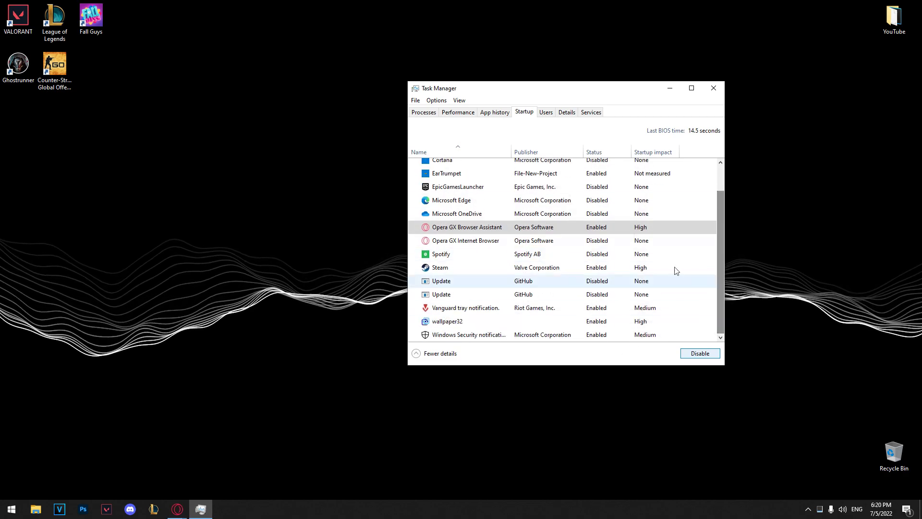
left_click(714, 88)
key("super")
type("a")
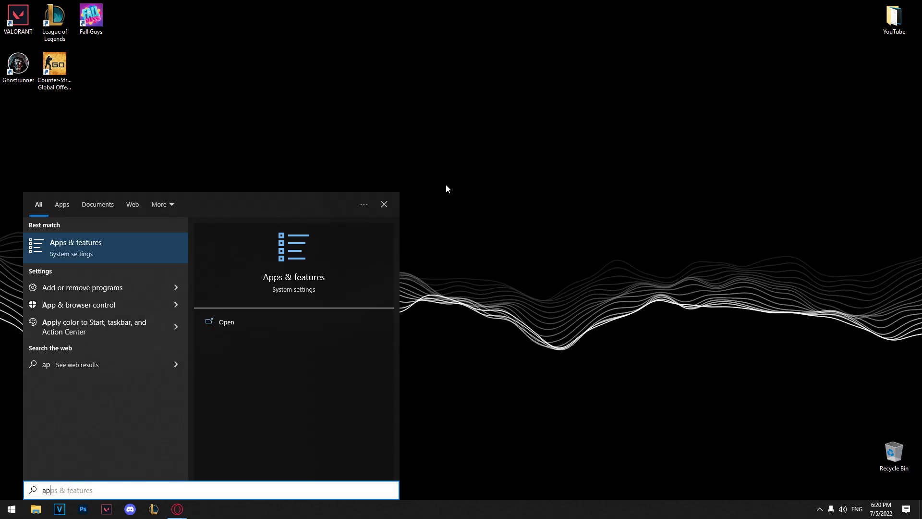
type("pp")
Review Apps & features including VEGAS Pro 16.0, confirm Xbox Game Bar is Off, and close Settings.
left_click(138, 263)
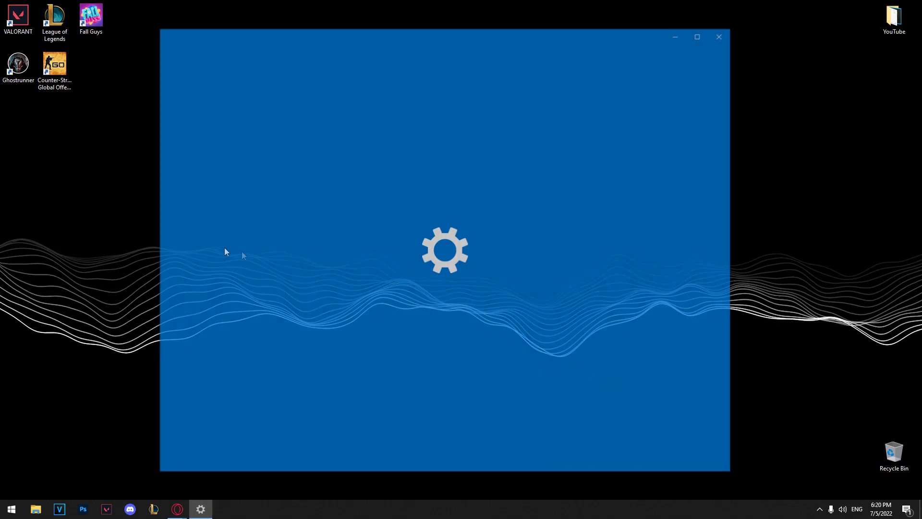
scroll(470, 258, "down", 3)
scroll(485, 242, "down", 5)
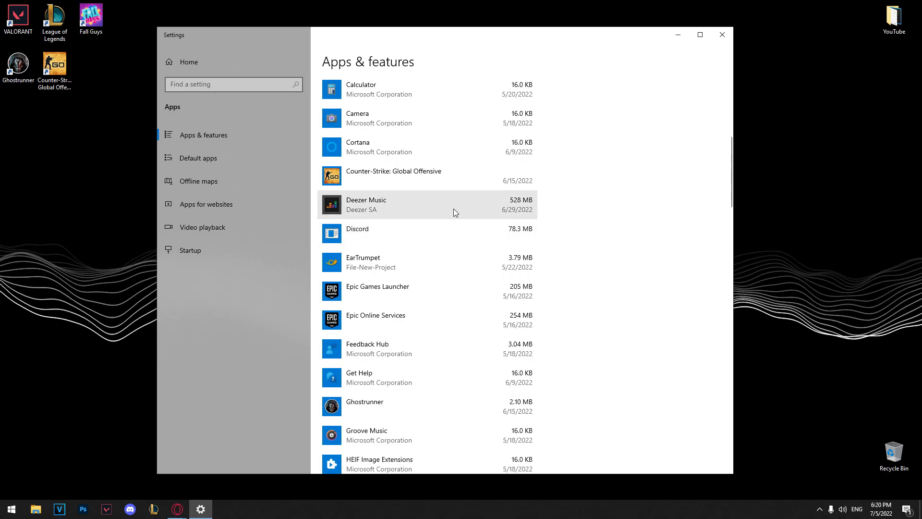
scroll(453, 208, "down", 8)
scroll(437, 245, "down", 5)
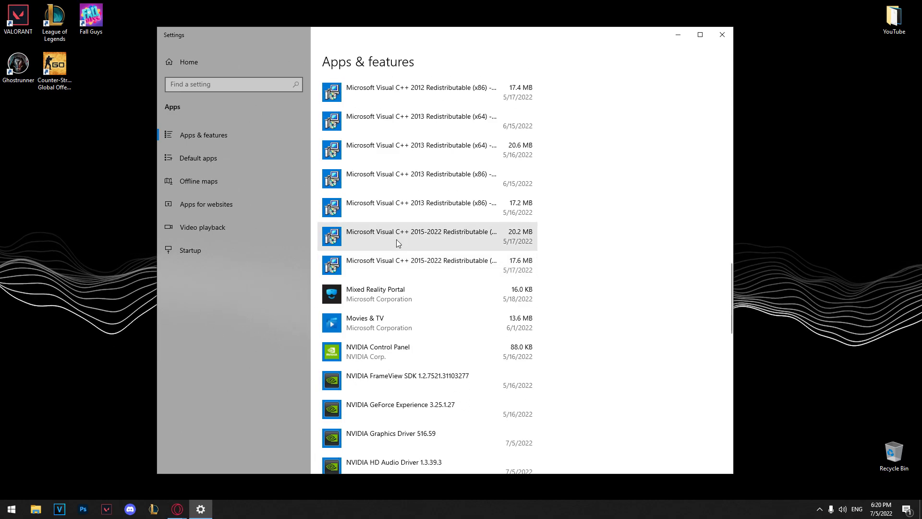
scroll(407, 239, "down", 5)
scroll(427, 243, "down", 10)
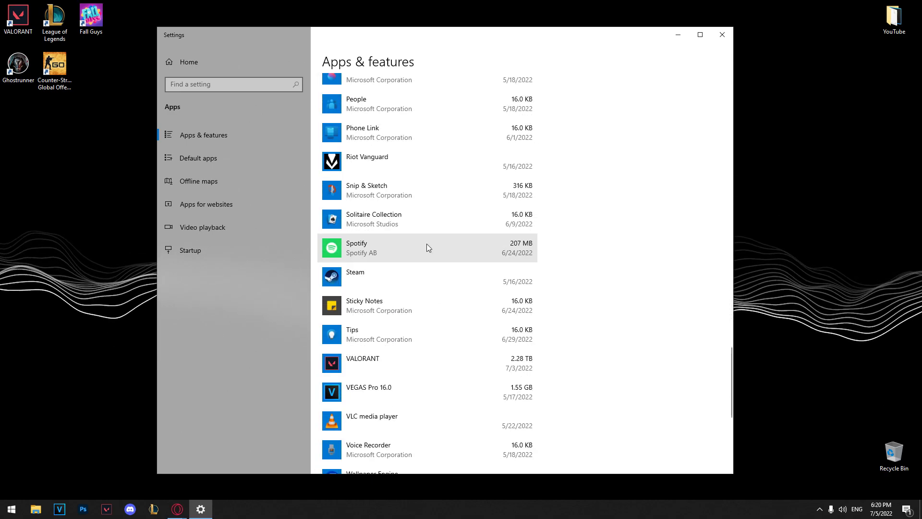
scroll(426, 247, "up", 5)
scroll(406, 212, "up", 5)
scroll(402, 233, "up", 5)
scroll(432, 249, "up", 5)
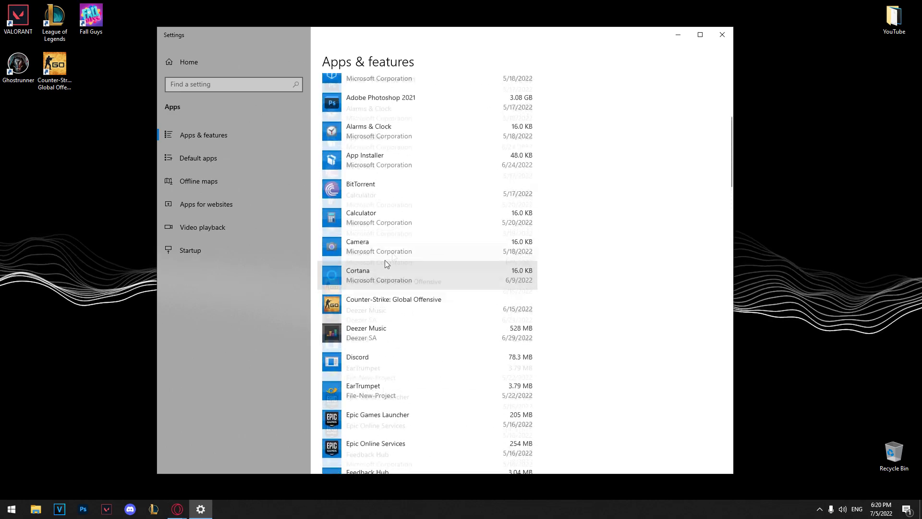
scroll(470, 229, "down", 10)
scroll(441, 269, "down", 7)
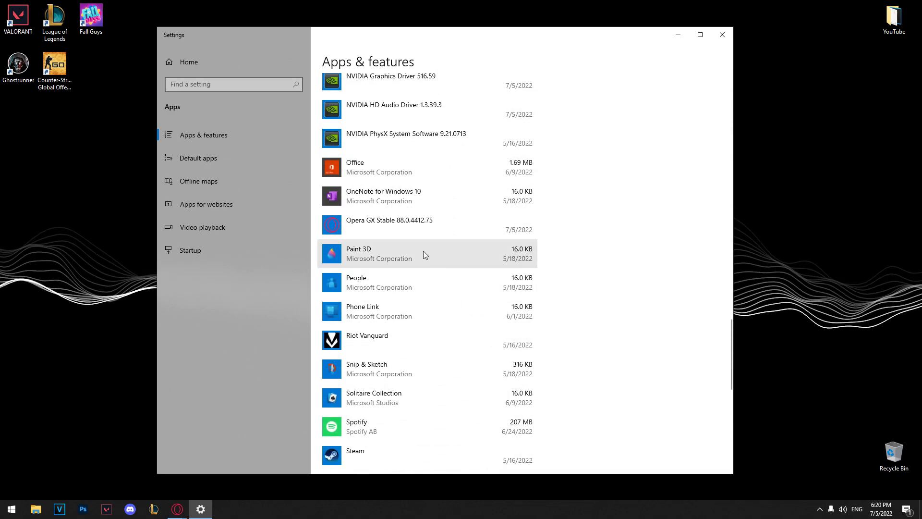
scroll(404, 256, "down", 5)
scroll(357, 277, "down", 3)
scroll(403, 282, "down", 5)
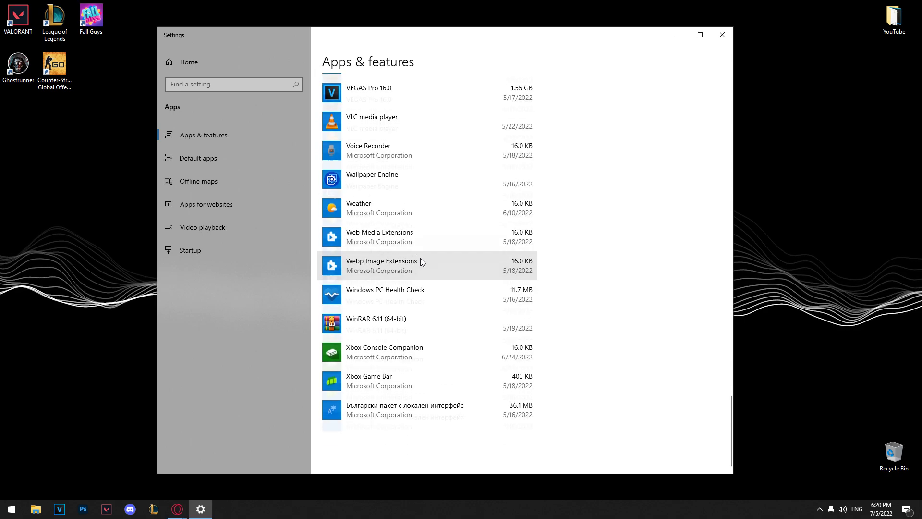
scroll(411, 270, "up", 3)
left_click(403, 266)
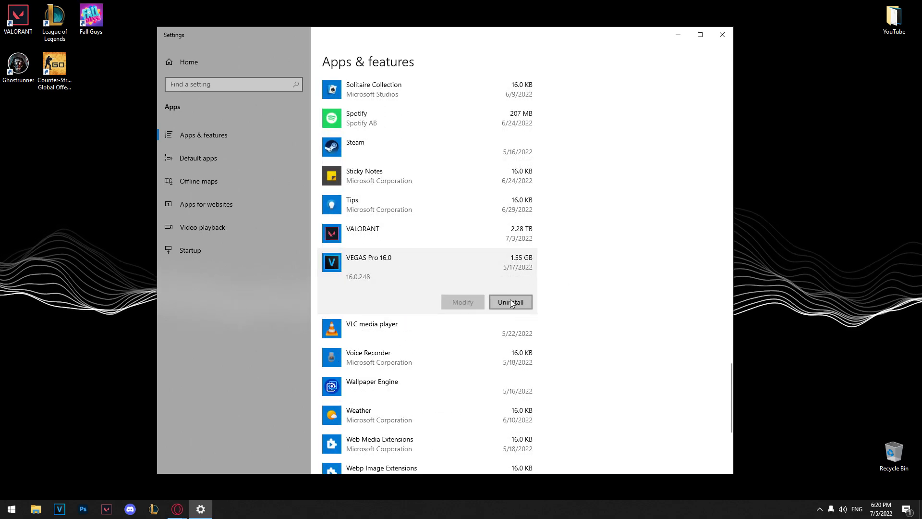
scroll(559, 300, "up", 3)
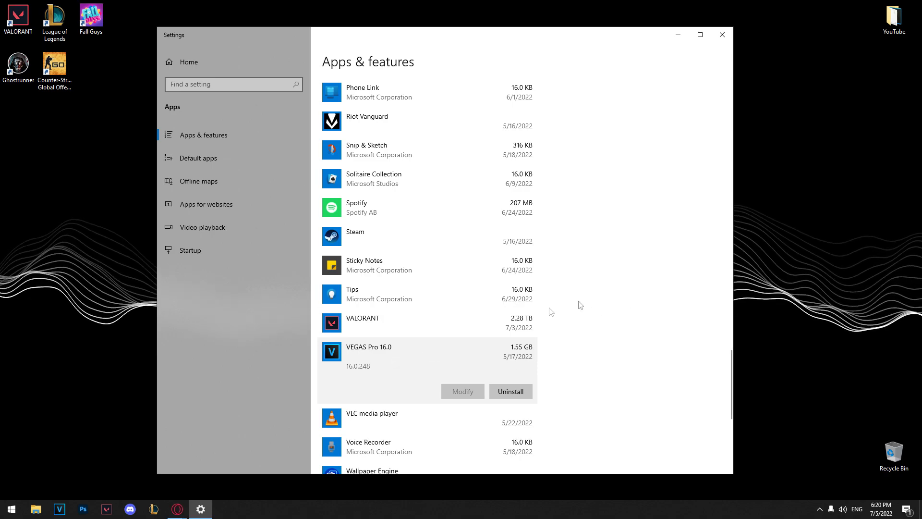
scroll(556, 307, "up", 10)
scroll(428, 313, "down", 10)
scroll(475, 253, "up", 15)
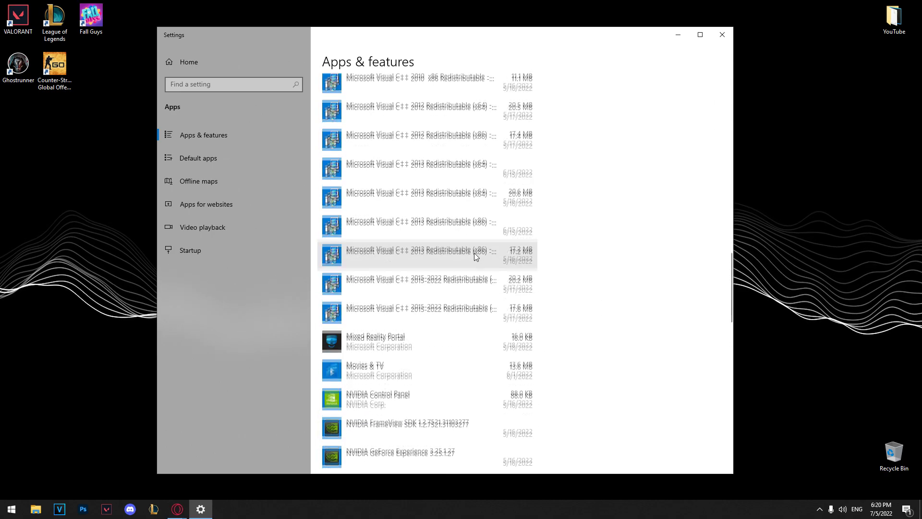
left_click(192, 136)
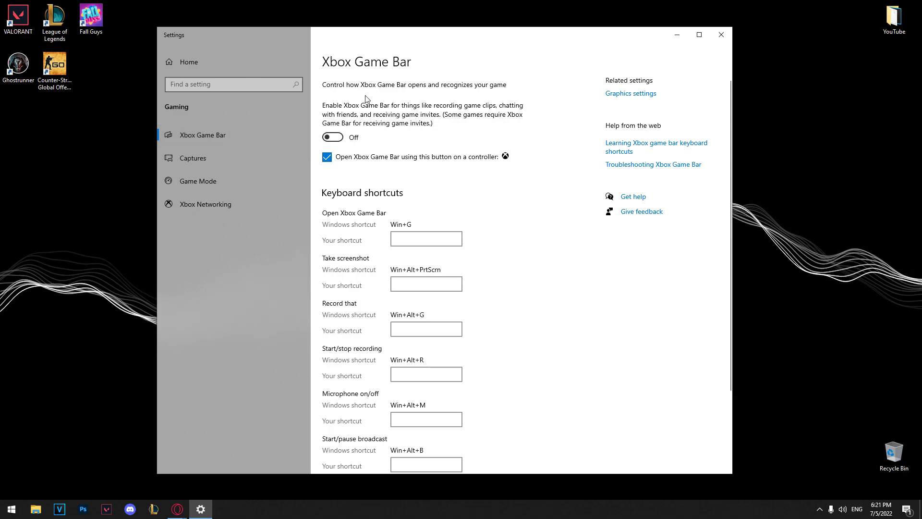
left_click(721, 28)
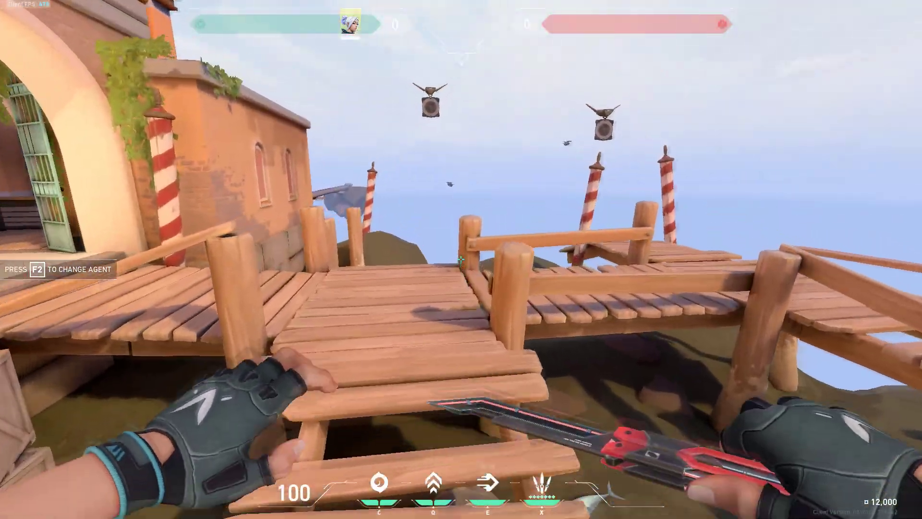
key("Escape")
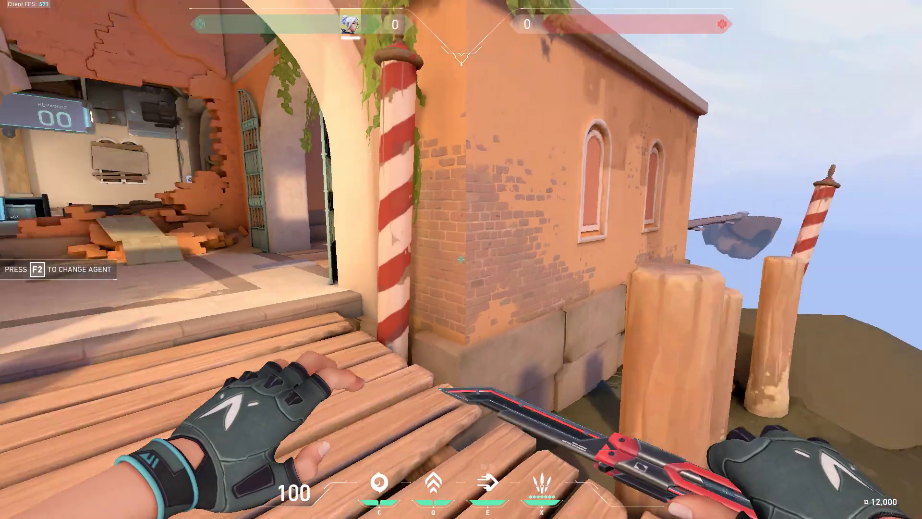
key("w")
key("y")
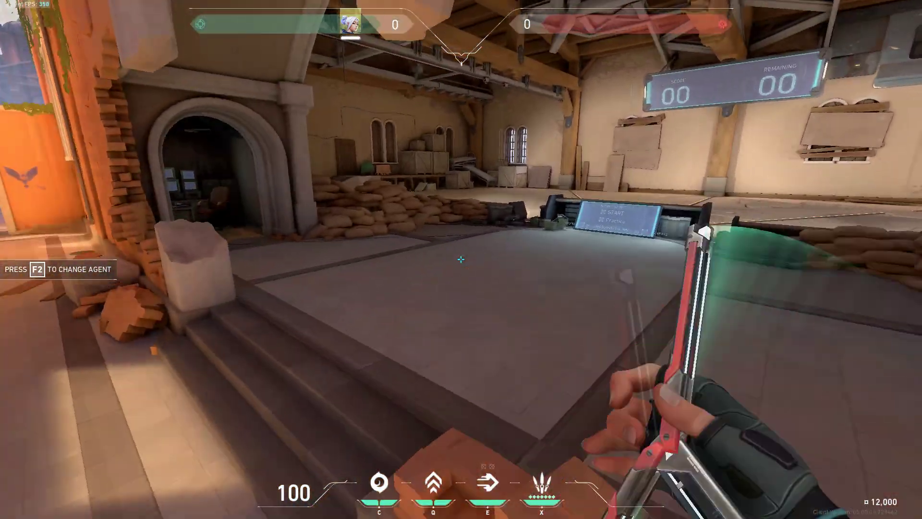
key("w")
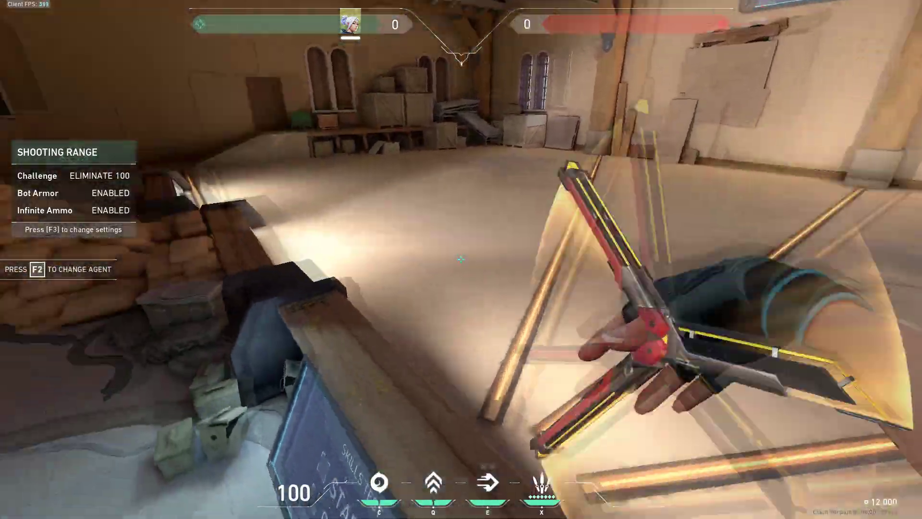
left_click(461, 260)
key("w")
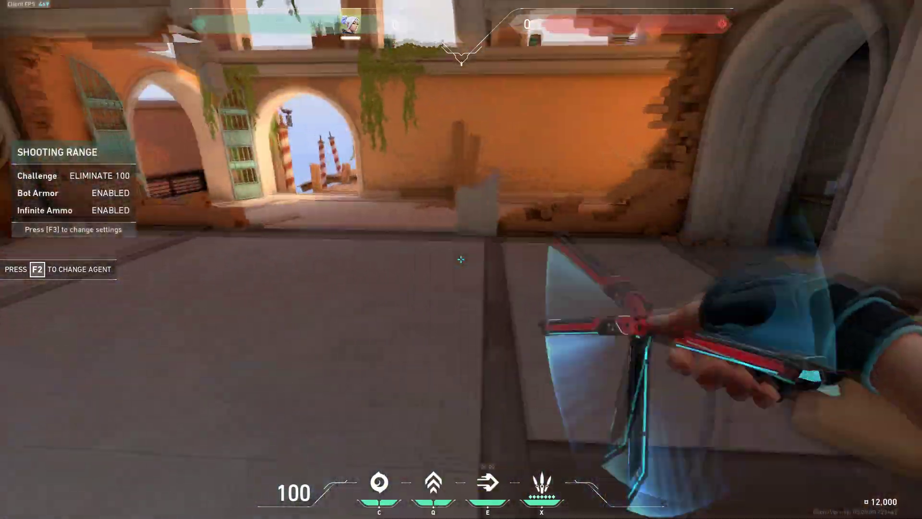